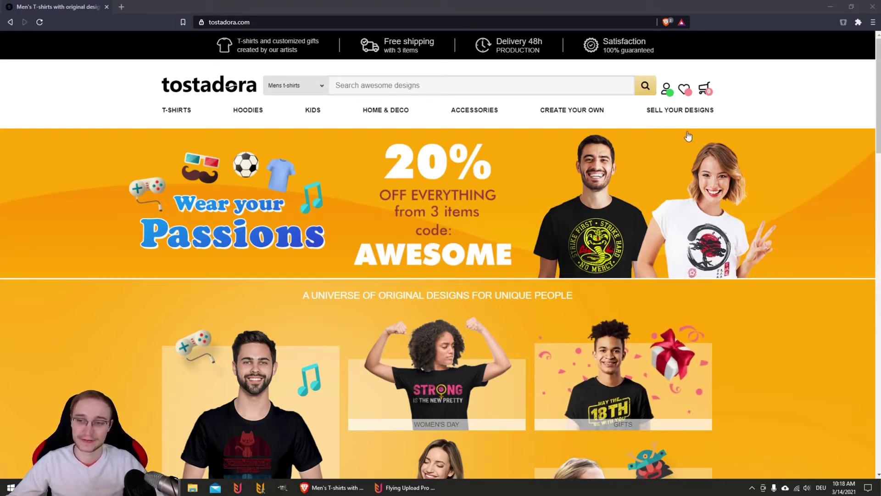
Open the Tostadora account page and check which store is selected
left_click(676, 88)
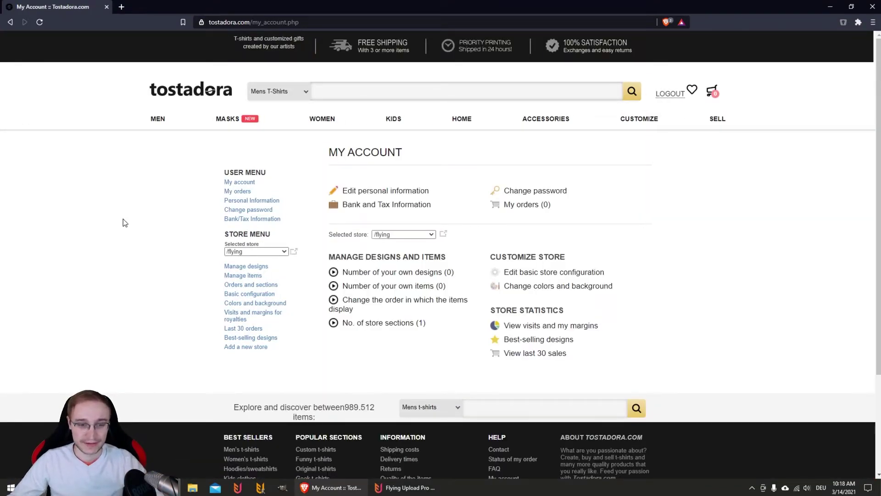
left_click(256, 252)
left_click(189, 260)
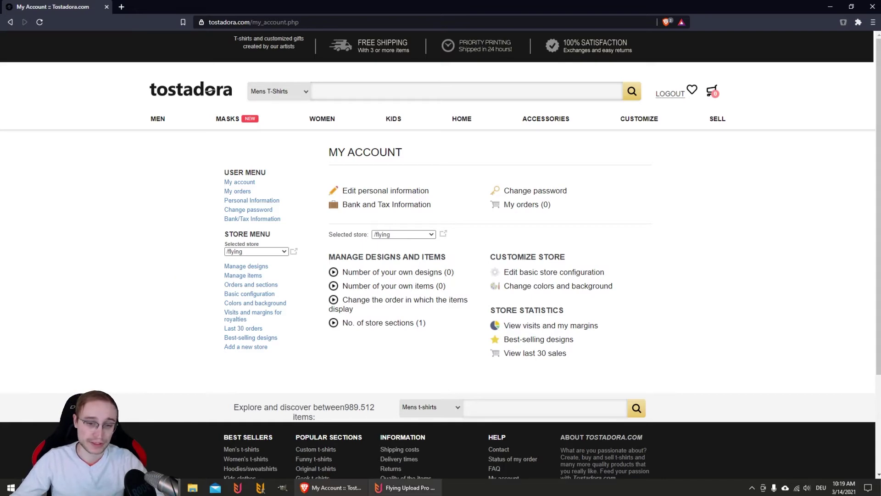
Switch to Flying Upload Pro, clear the browser out of view and reposition the program window
left_click(392, 486)
left_click(830, 7)
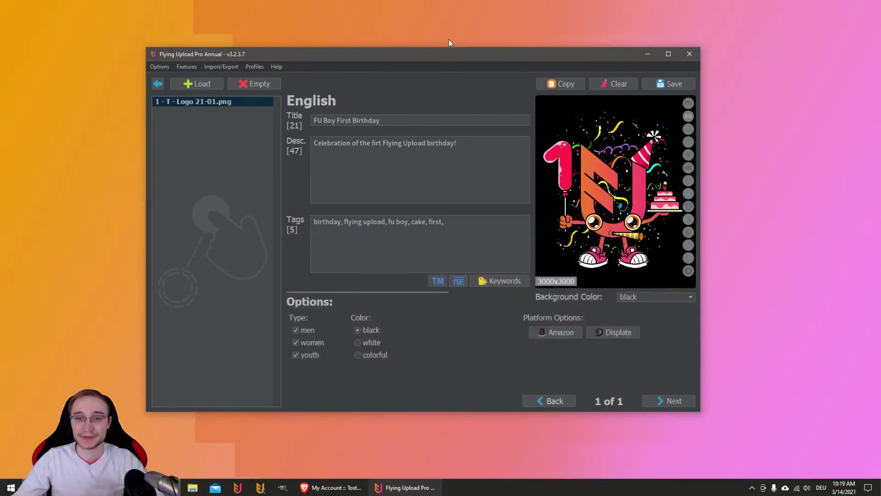
left_click_drag(432, 54, 467, 58)
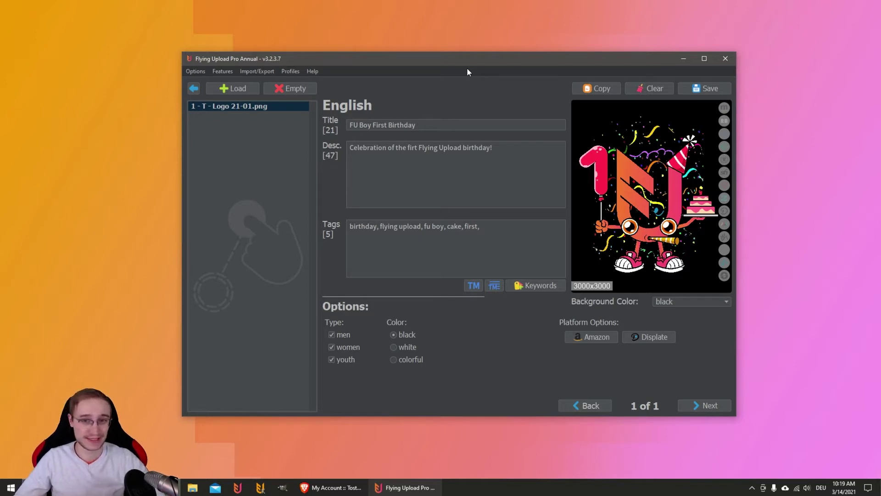
Open the template settings and choose Tostadora.com as the POD platform
left_click(194, 70)
left_click(203, 104)
left_click(404, 112)
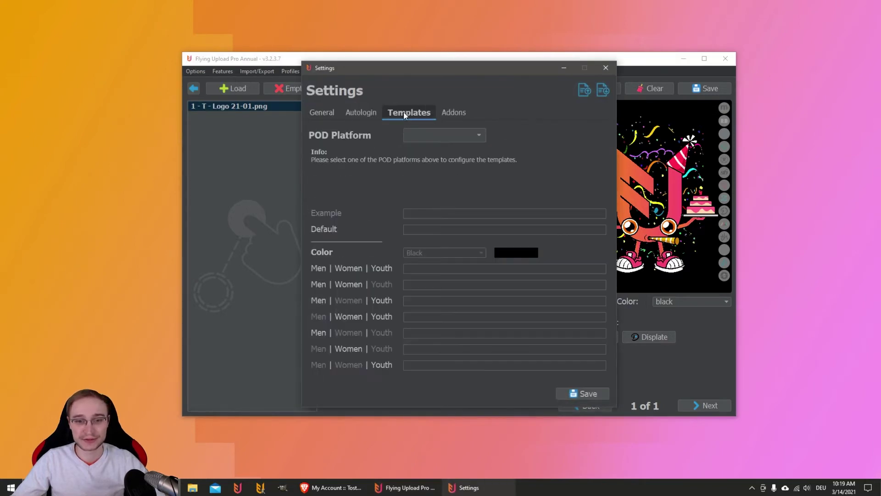
left_click(423, 136)
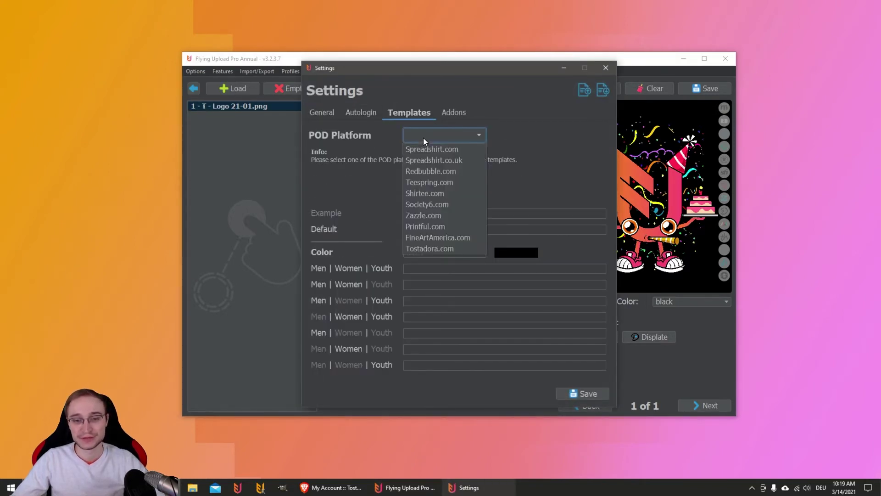
left_click(429, 248)
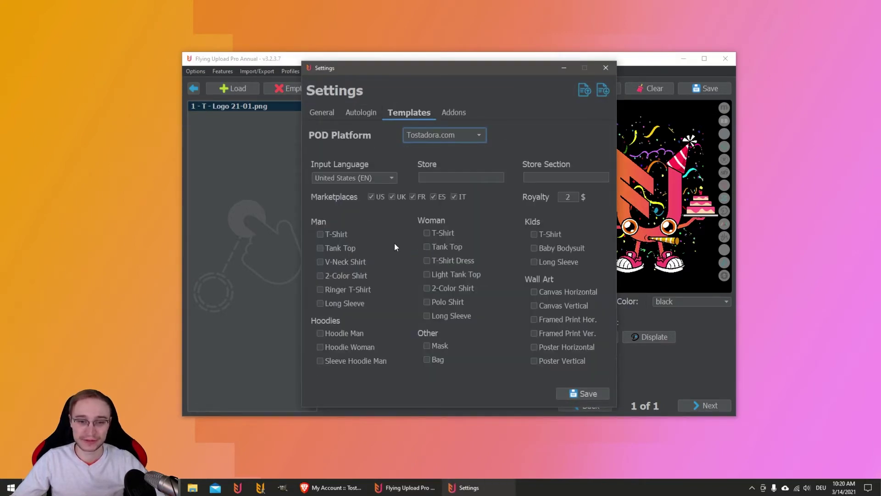
Set the Tostadora template's store to flying and its royalty to 4 $, keeping United States (EN) as input language
left_click(369, 178)
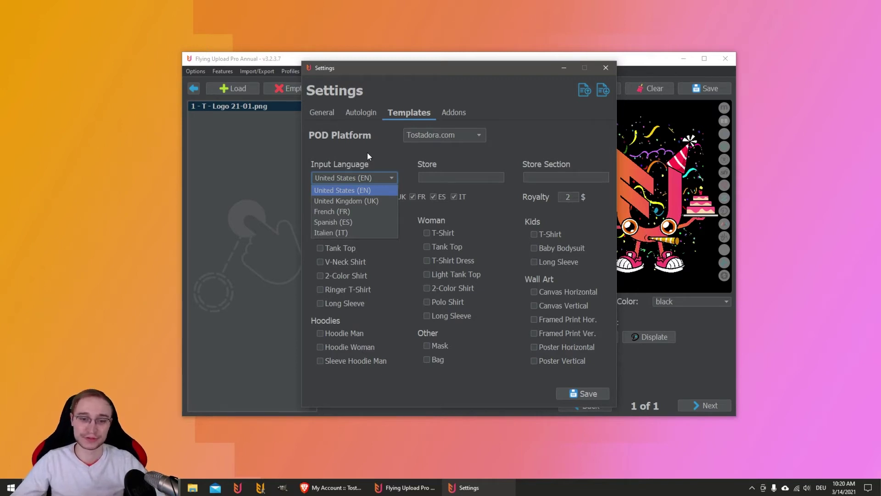
left_click(360, 179)
left_click(451, 178)
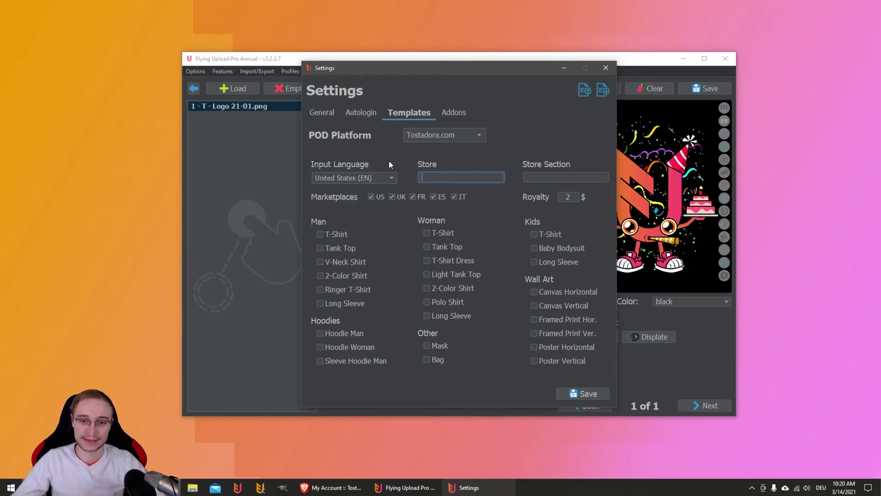
left_click(333, 487)
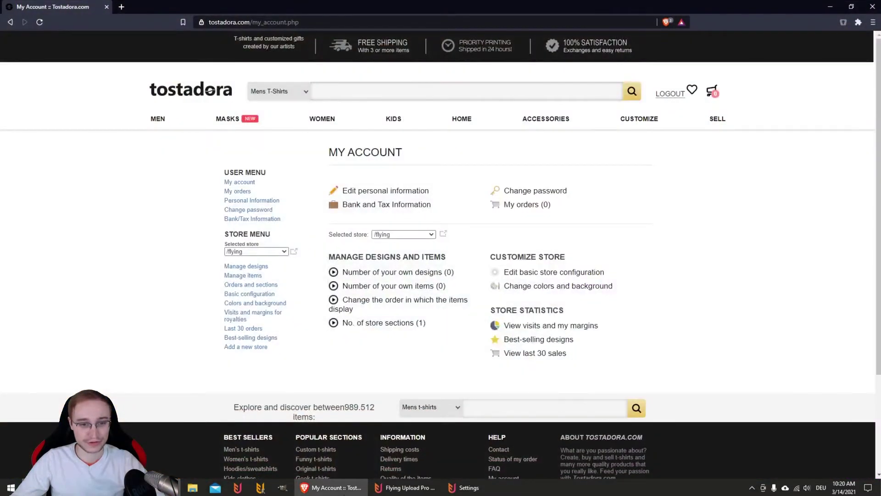
left_click(343, 493)
type("flying")
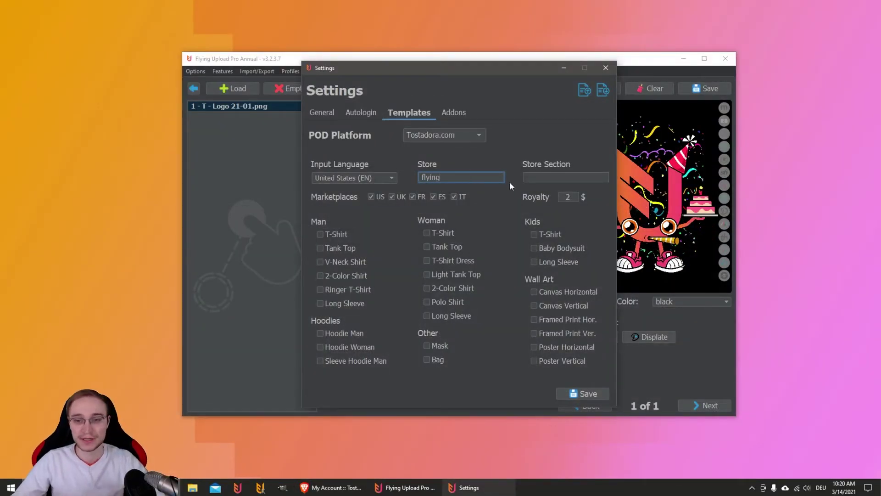
key("Tab")
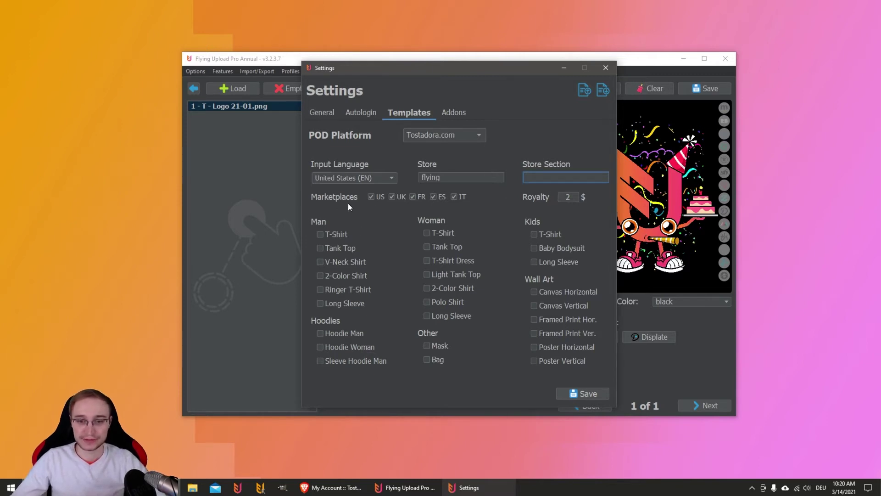
double_click(566, 195)
type("4")
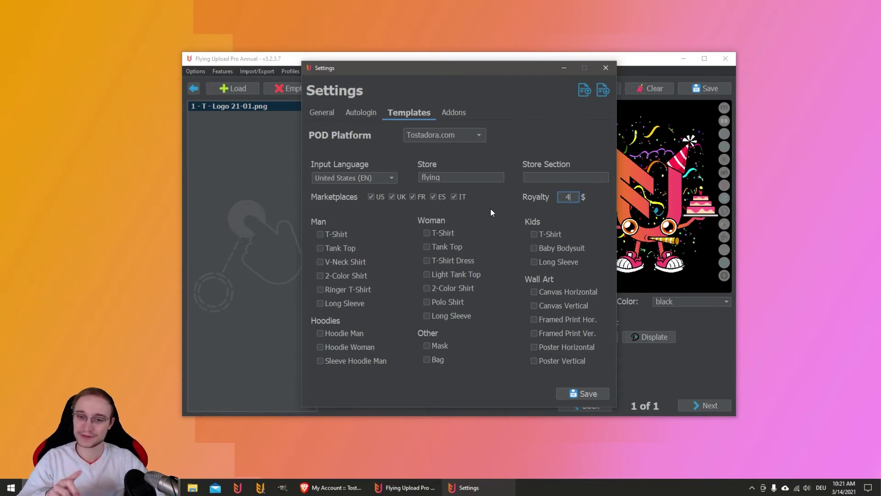
Switch to the Tostadora account page in the browser and examine the product categories offered in its search filter
left_click(331, 487)
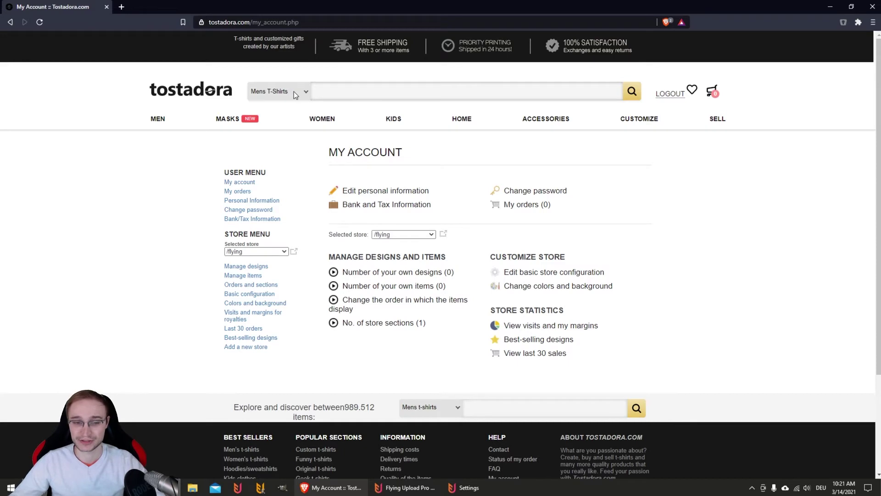
left_click(307, 95)
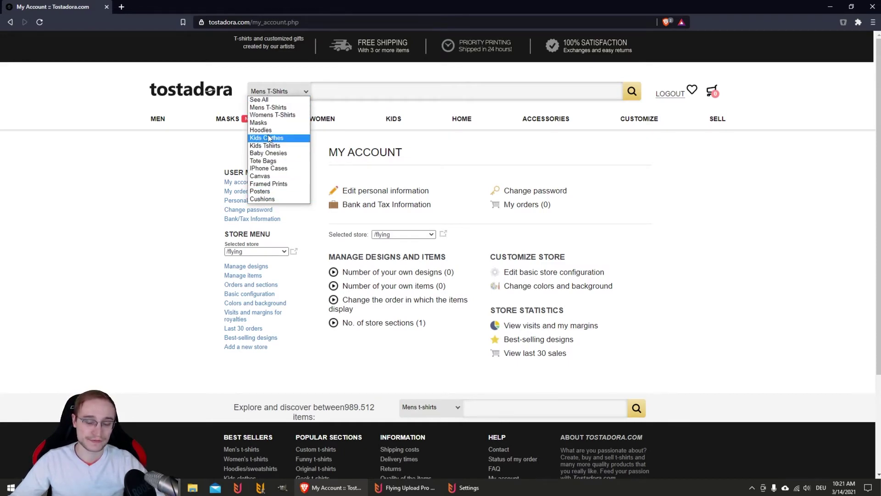
left_click(357, 106)
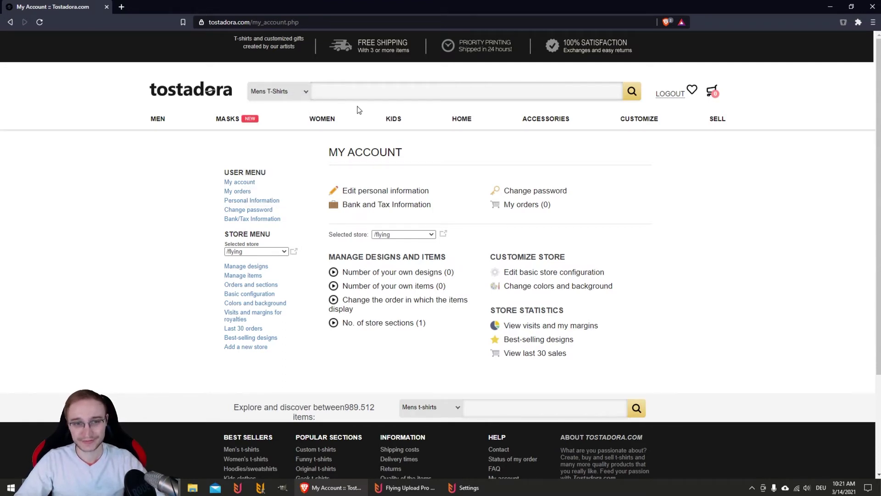
left_click(340, 92)
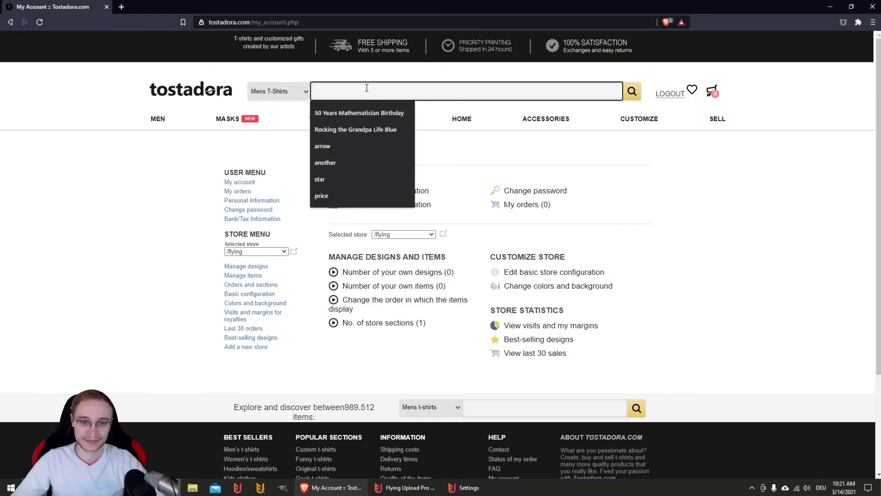
left_click(293, 90)
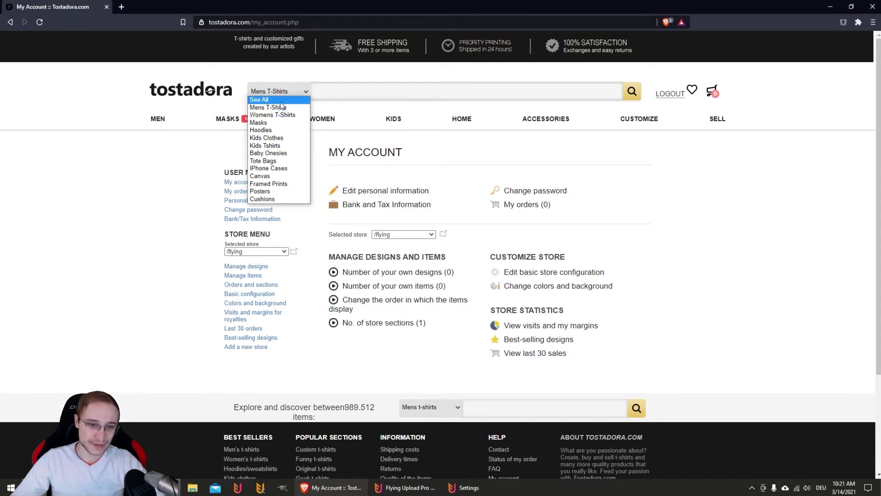
left_click(474, 133)
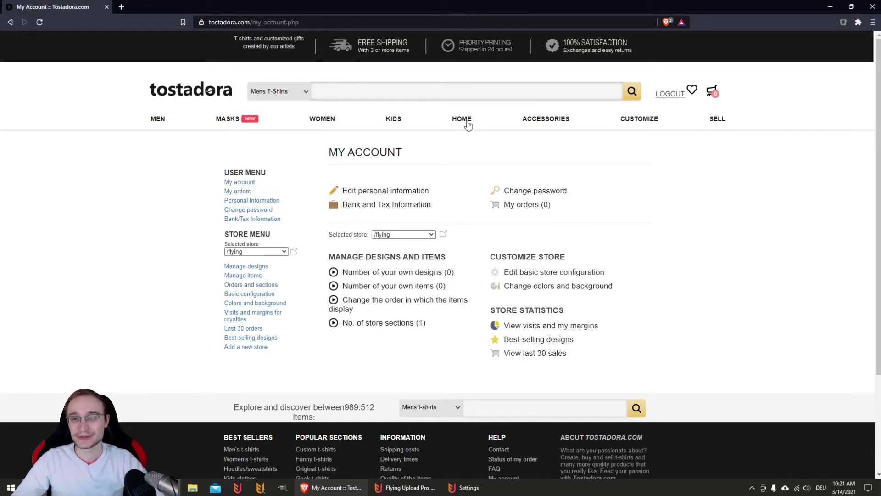
mouse_move(467, 124)
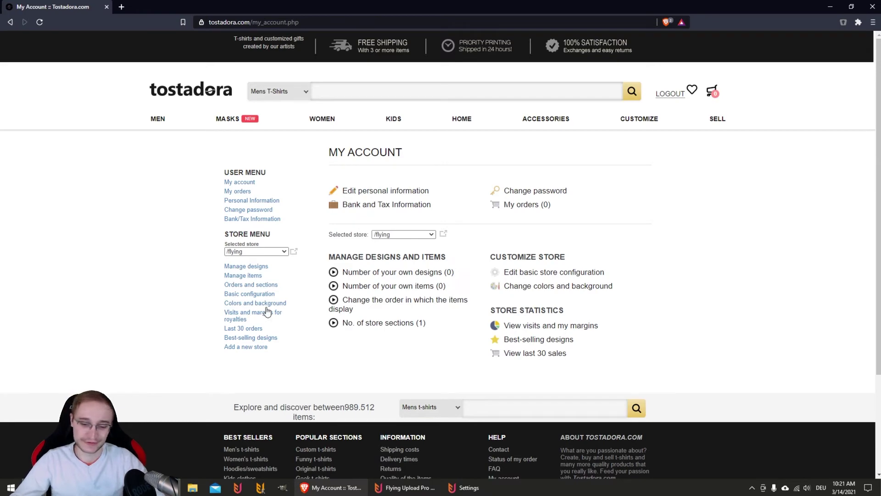
Back in Flying Upload Pro's settings, enable T-Shirt for man, woman and kids plus Hoodie Man, and save the template
left_click(377, 426)
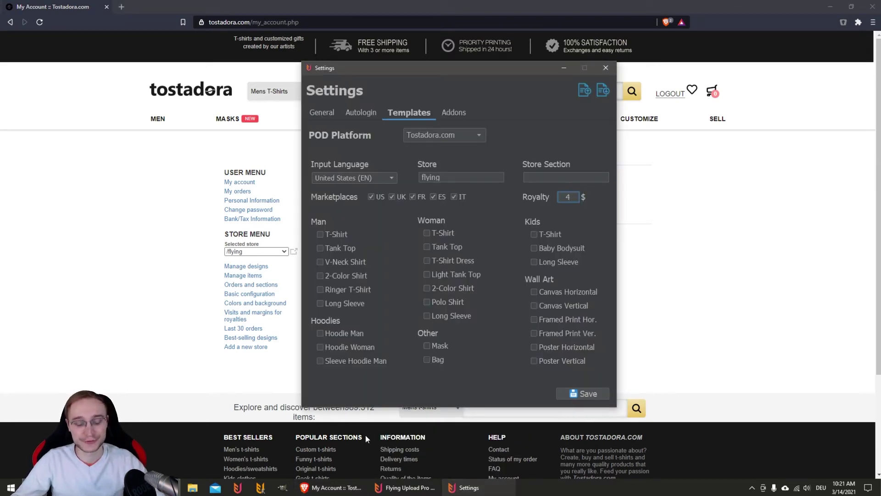
left_click(405, 487)
left_click(467, 487)
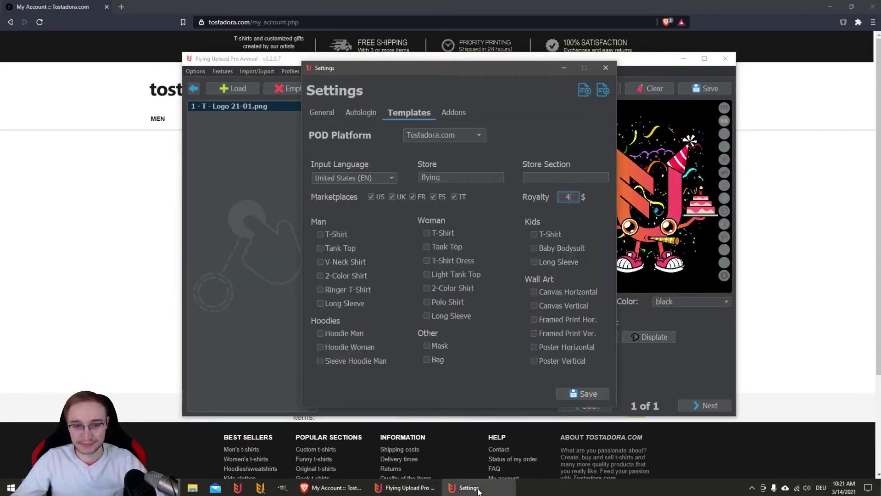
left_click(320, 234)
left_click(426, 232)
left_click(534, 234)
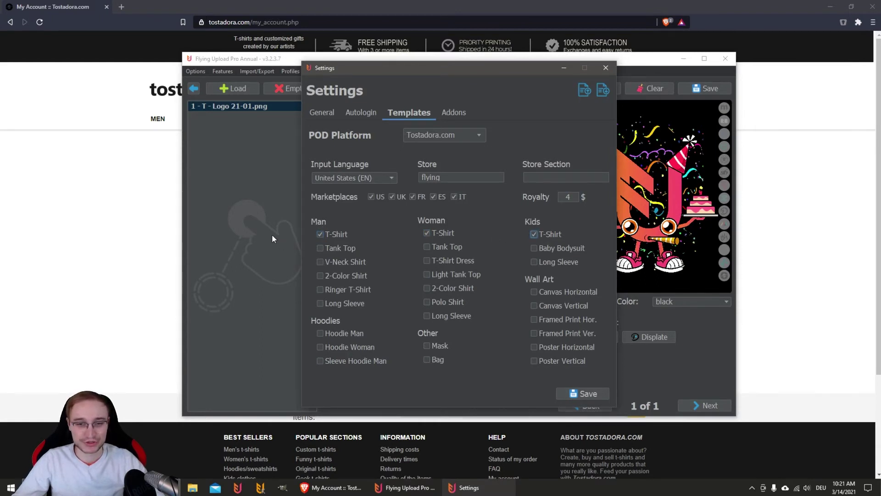
left_click(320, 334)
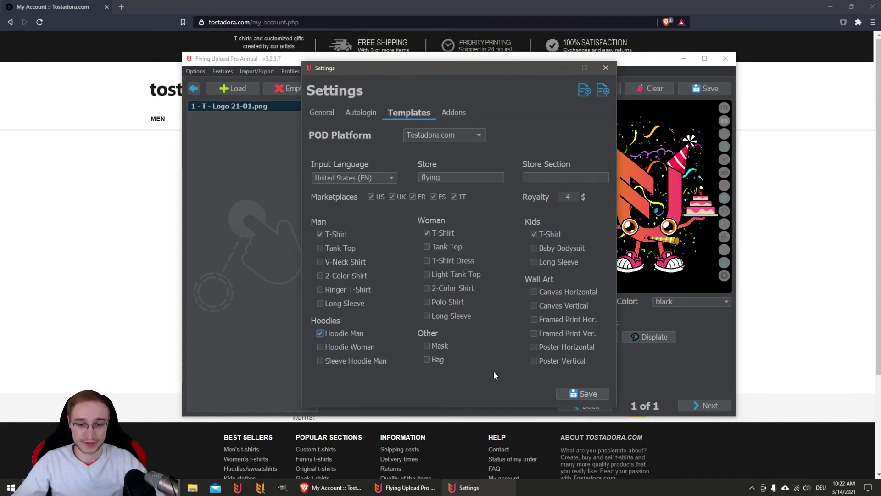
left_click(577, 393)
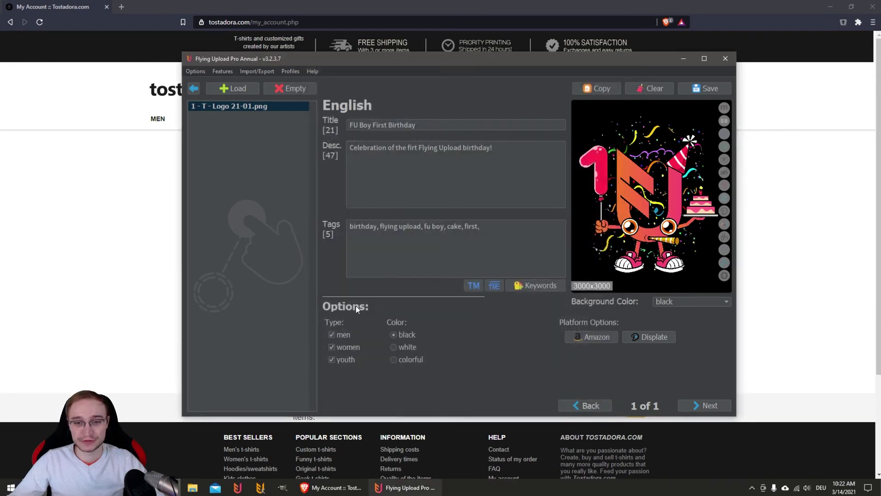
Go to the upload overview, close the browser, and start the Tostadora.com upload with account1
left_click(195, 88)
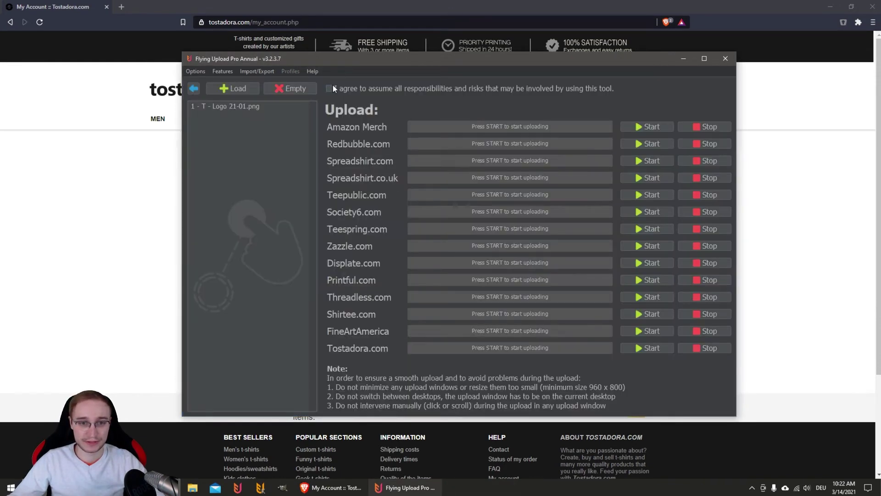
left_click(871, 6)
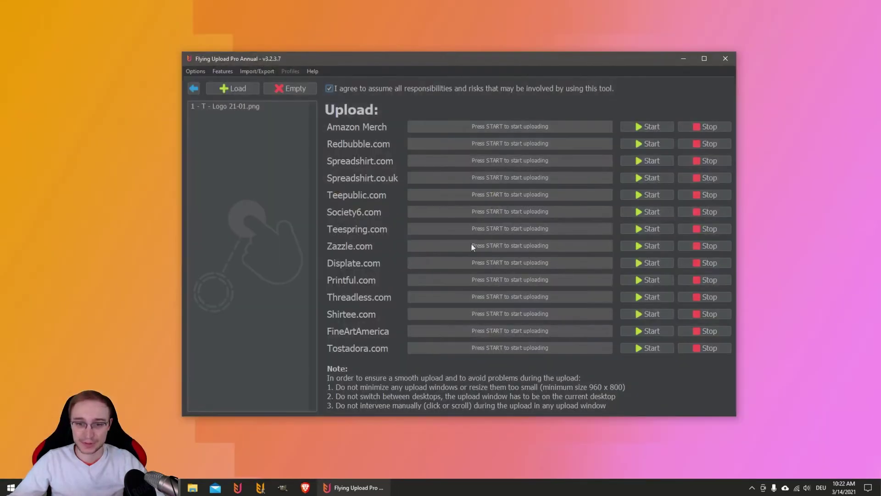
left_click(655, 348)
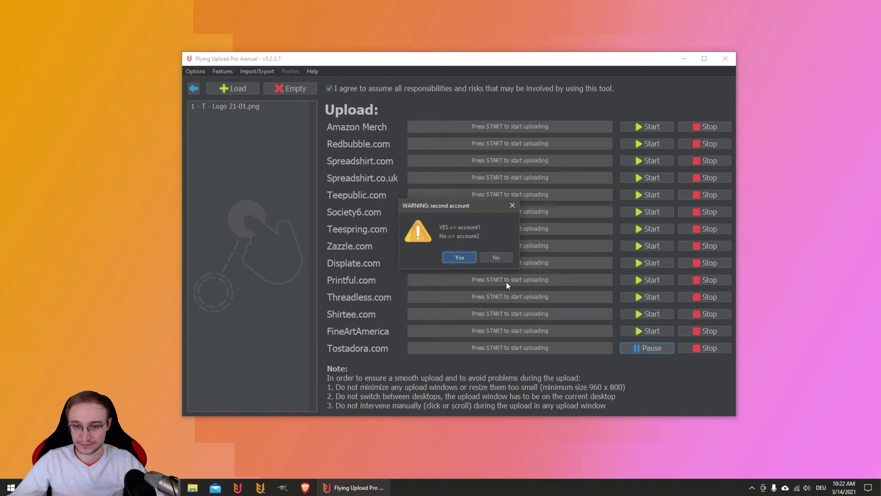
left_click(457, 256)
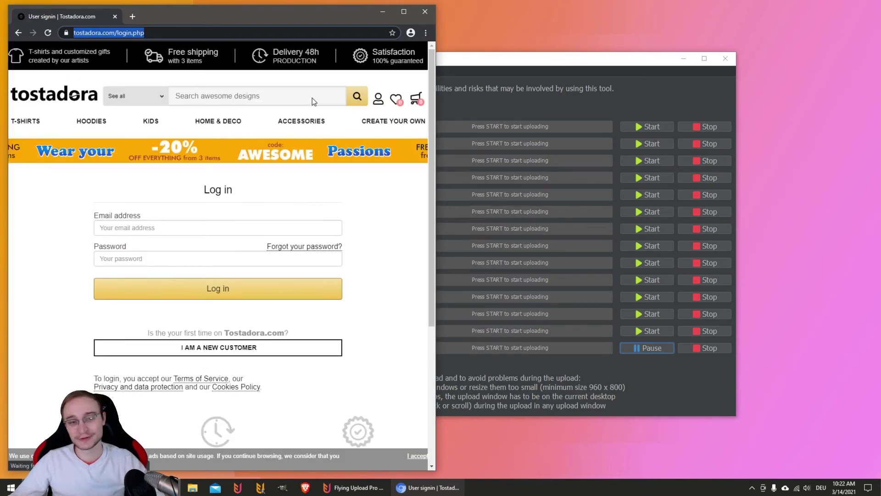
Maximize the upload browser window, accept the Terms of Service and Copyright, and upload T - Logo 21-01.png to the design portfolio
left_click_drag(271, 19, 430, 4)
double_click(429, 3)
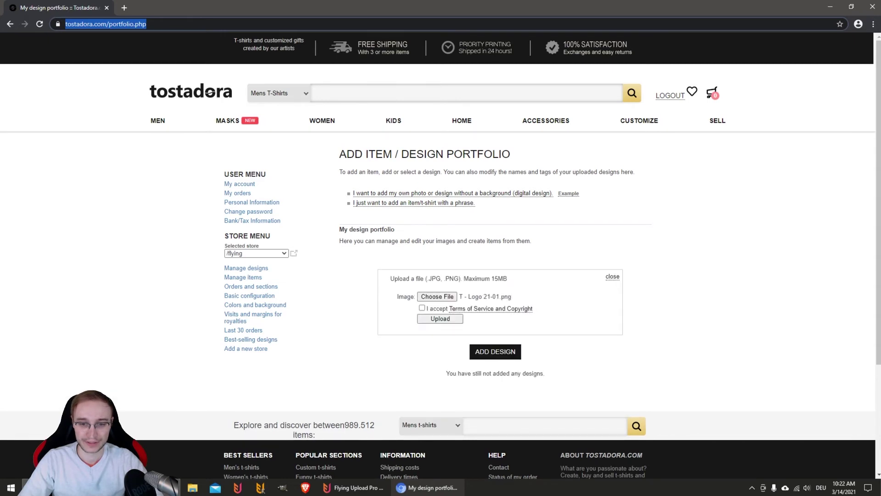
left_click(422, 308)
left_click(459, 318)
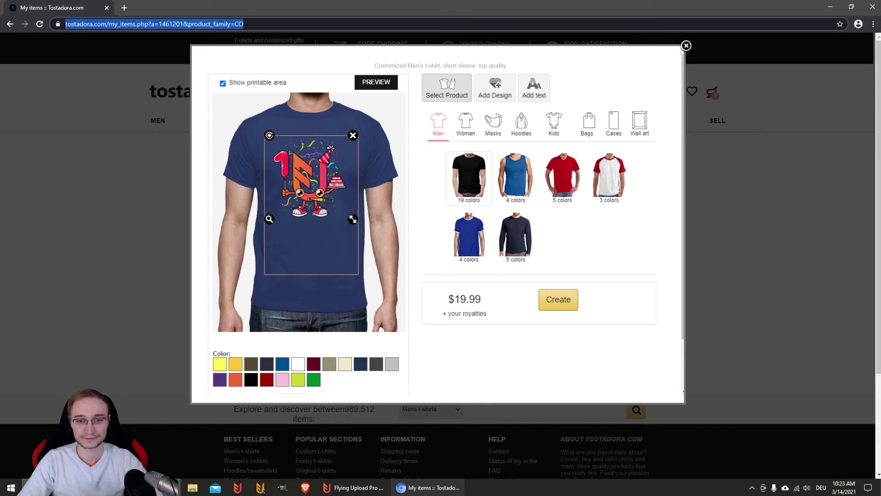
Place the design on the women's short-sleeve t-shirt and on the kids' short-sleeve t-shirt in the product designer
left_click(465, 123)
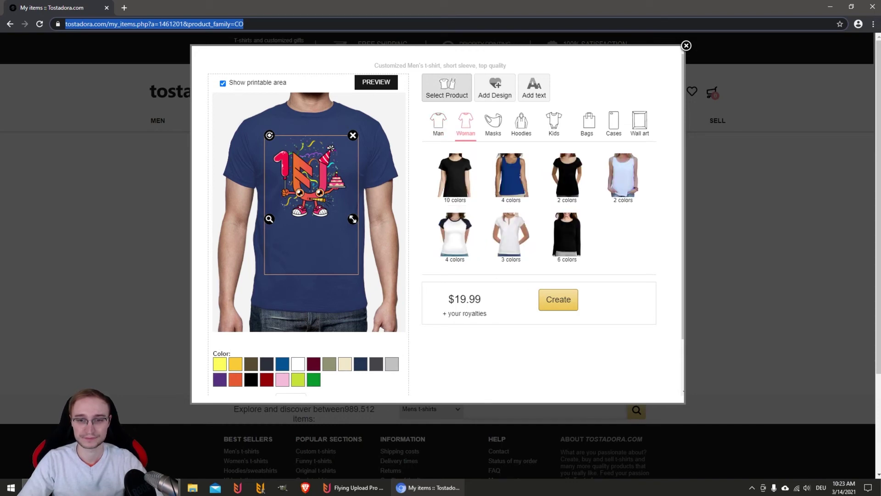
left_click(454, 177)
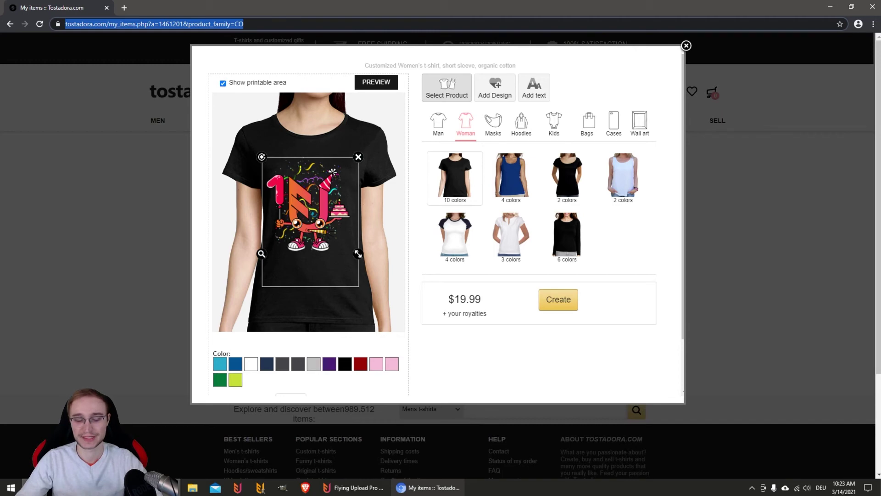
left_click(554, 123)
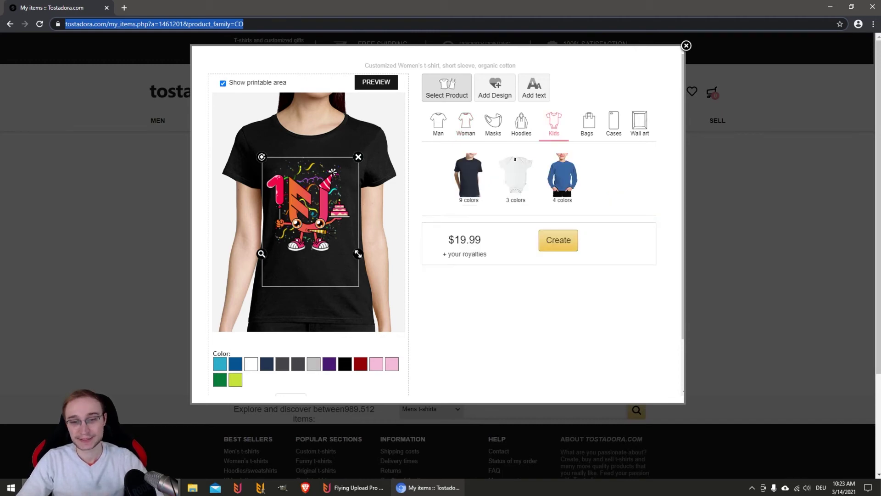
left_click(468, 178)
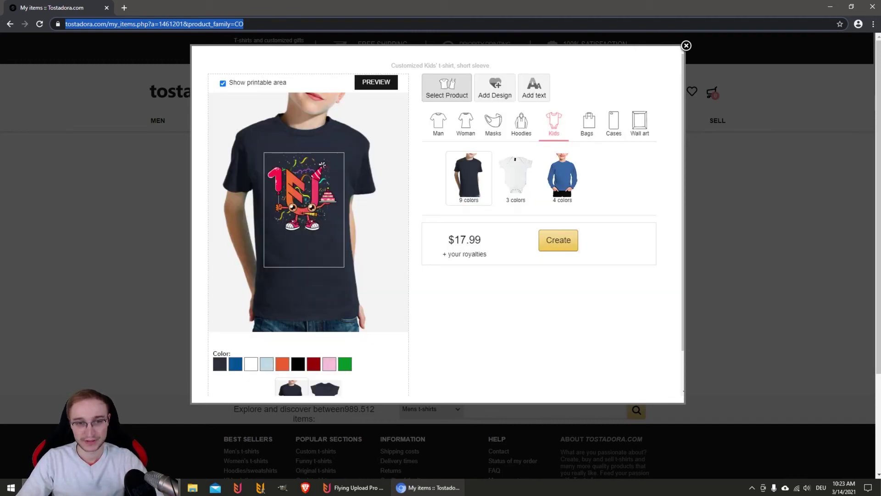
Set the kids' short-sleeve t-shirt to black, center the design on it, and create the product
left_click(298, 364)
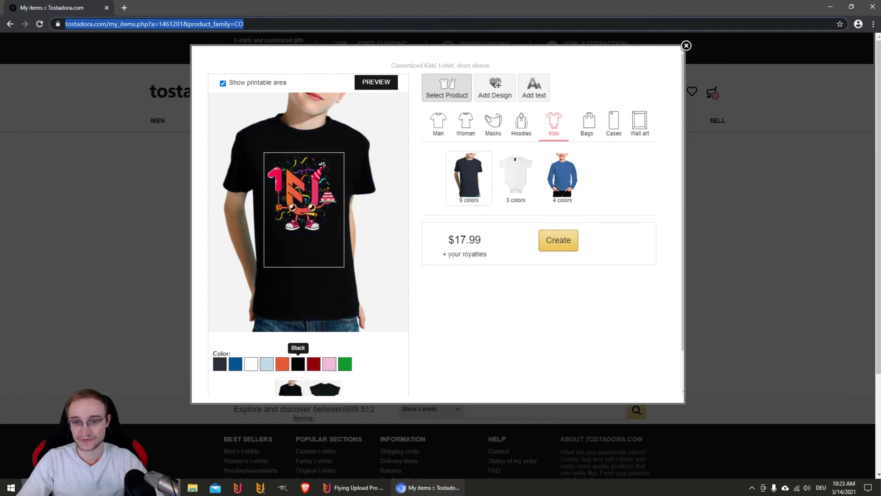
left_click(495, 87)
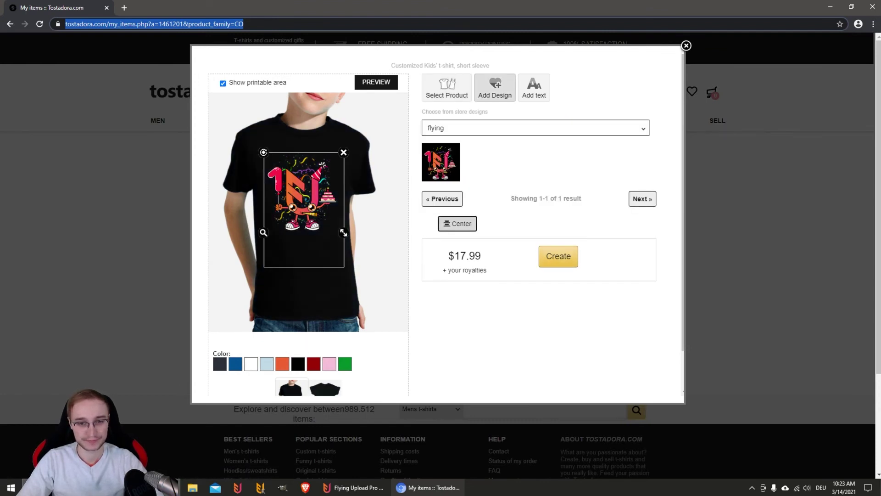
left_click(557, 256)
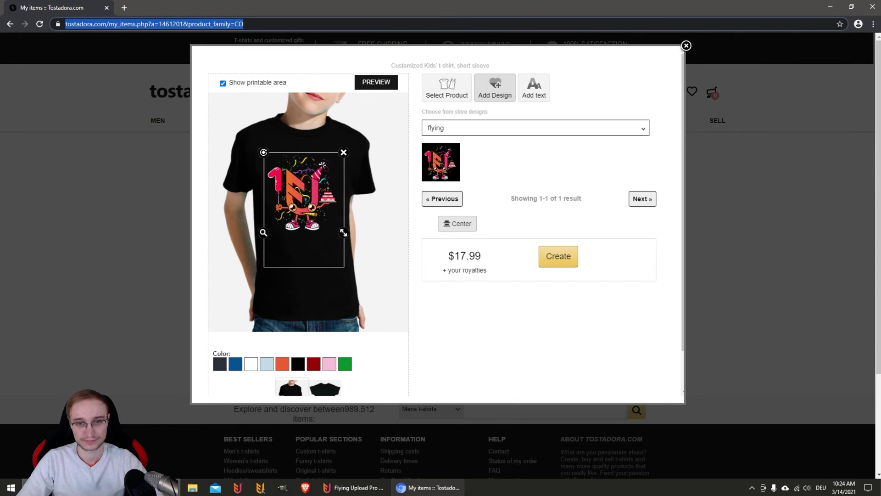
Switch the product to the men's hoodie in black, center the store design on it, and create the item
left_click(446, 87)
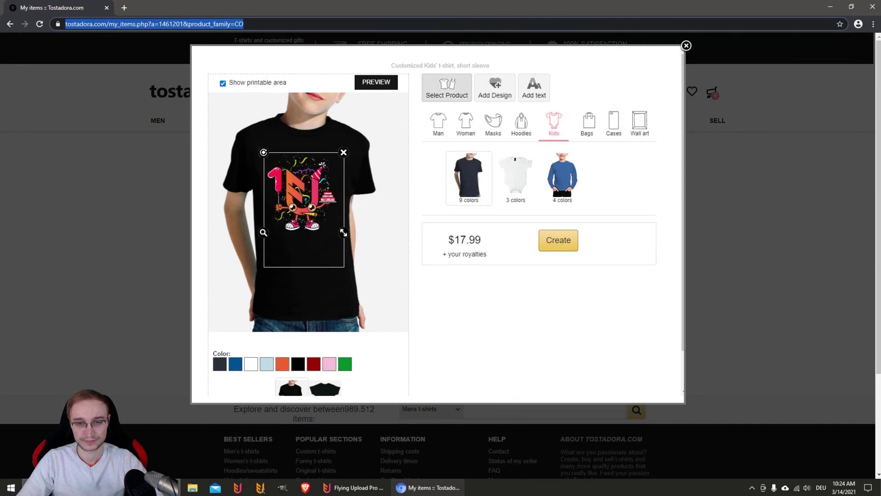
left_click(521, 124)
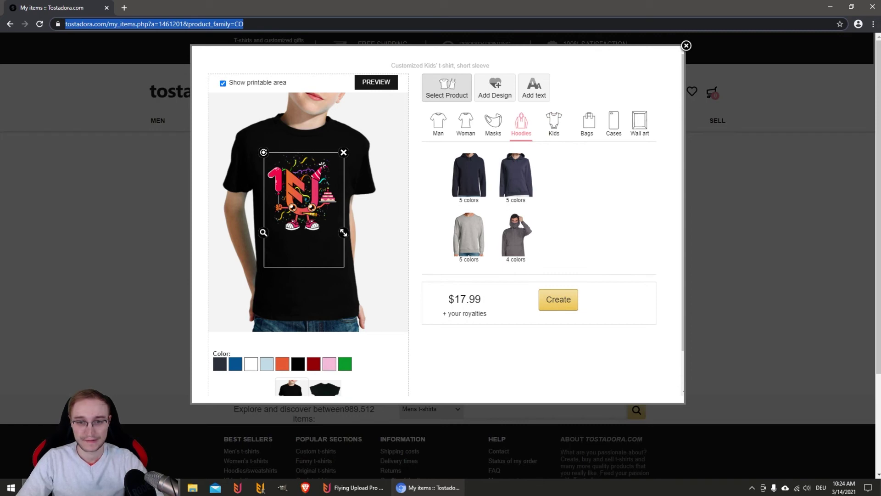
left_click(468, 178)
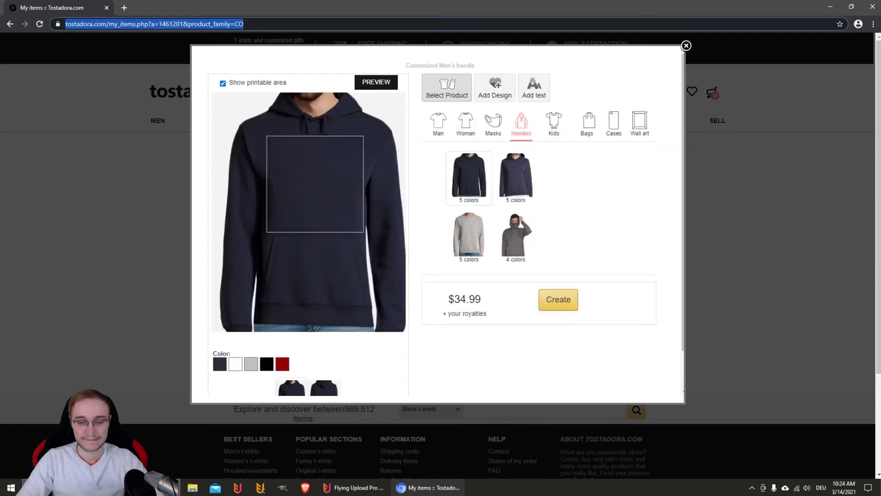
left_click(266, 364)
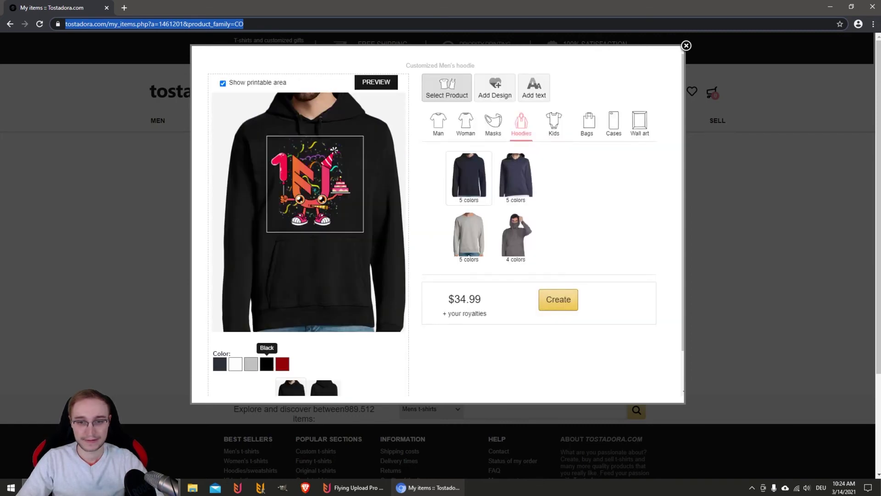
left_click(494, 87)
left_click(440, 162)
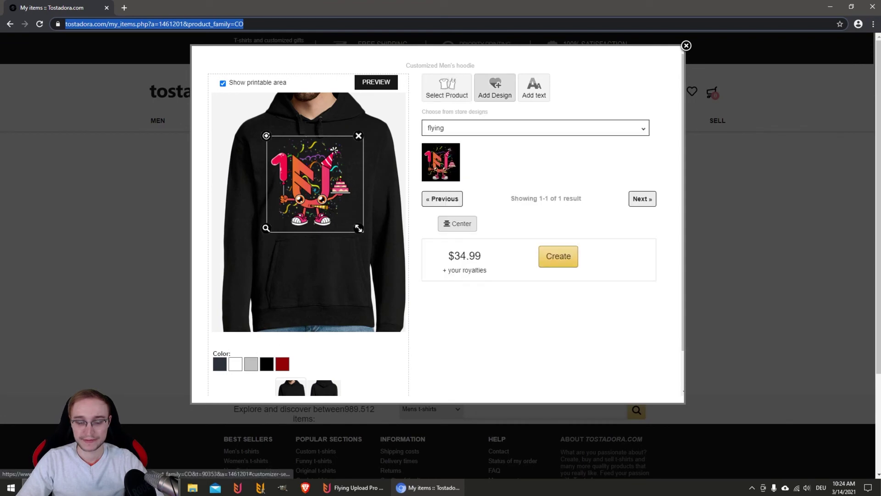
left_click(457, 223)
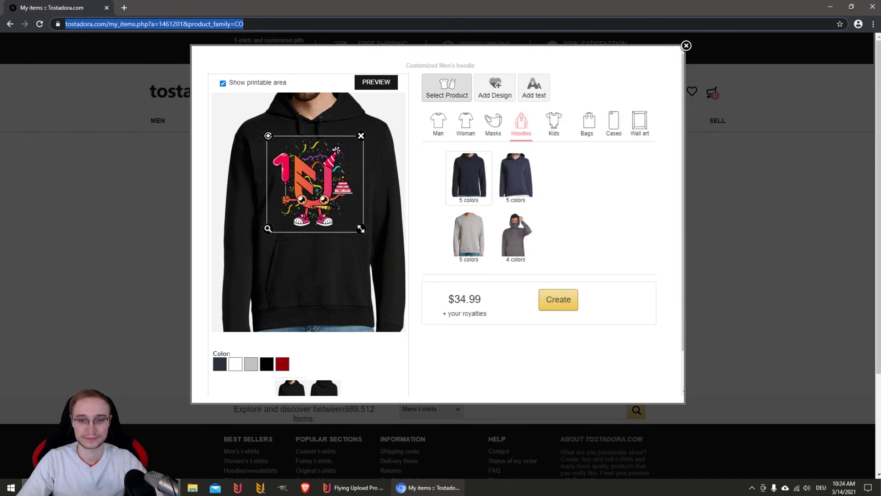
Switch the product to the black men's short-sleeve t-shirt, center the store design on it, and create the item
left_click(438, 122)
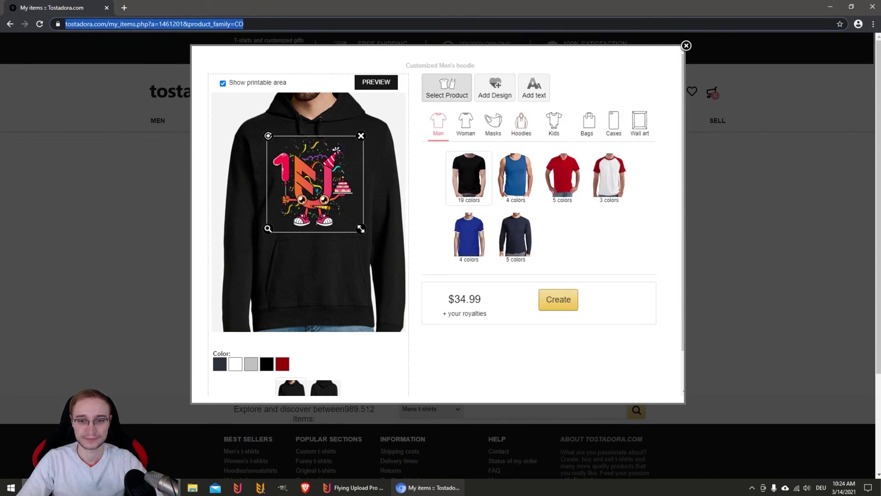
left_click(468, 178)
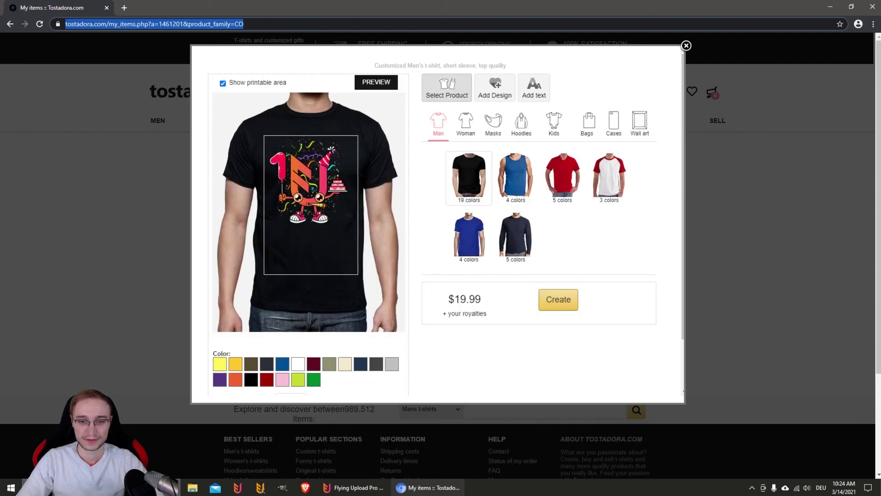
left_click(495, 87)
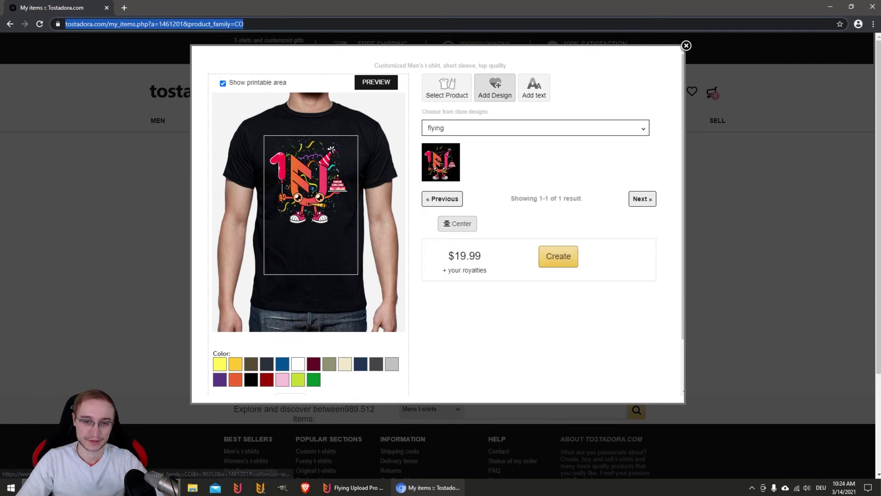
left_click(457, 223)
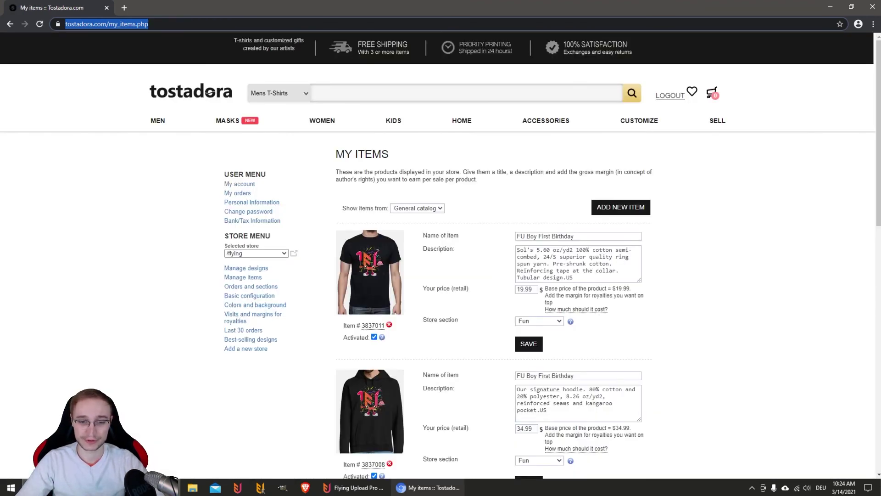
Replace the men's t-shirt description with "Celebration of the firt Flying Upload birthday!", set its retail price to $23.99, and save the item
key("Return")
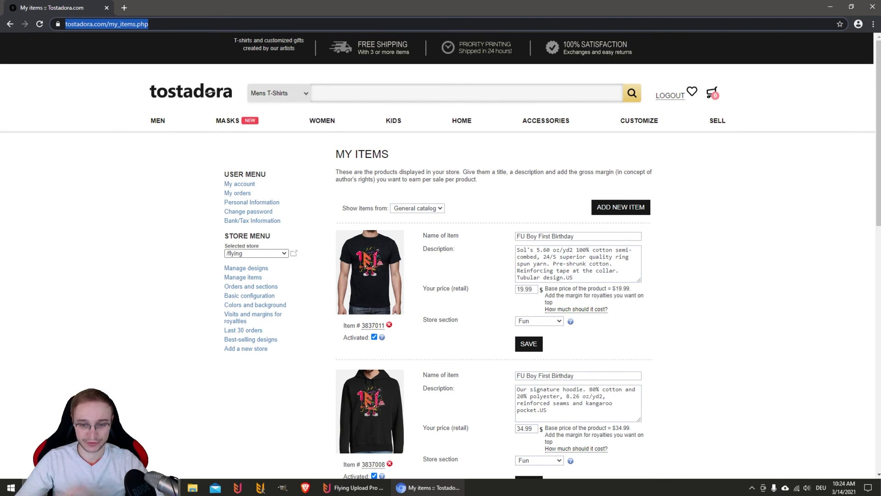
key("ctrl+a")
key("Delete")
type("Celebration of the firt Flying Upload birthday!")
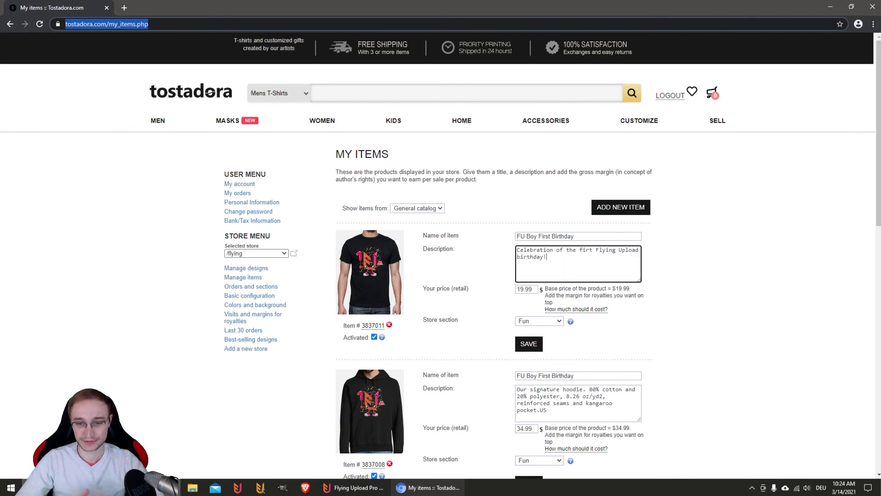
key("Tab")
type("23.99")
key("Return")
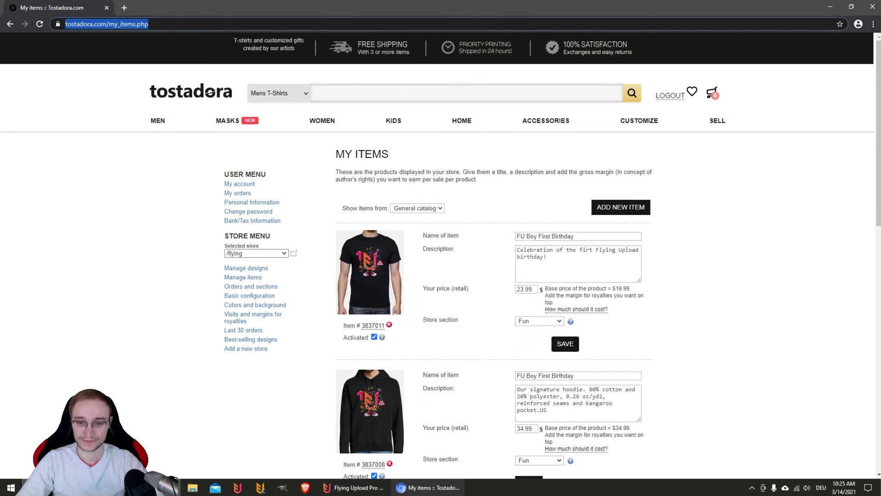
Replace the hoodie's description with "Celebration of the firt Flying Upload birthday!", set its retail price to $38.99, and save the item
key("ctrl+a")
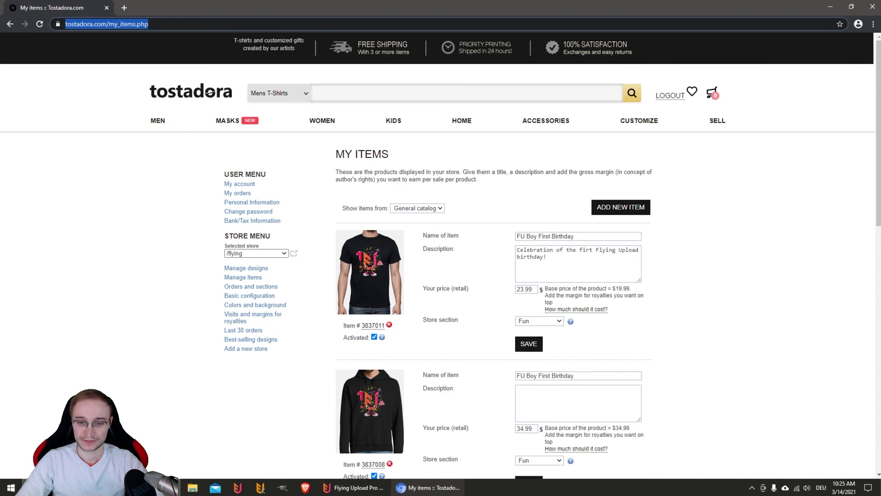
type("Celebration of the firt Flying Upload birthday!")
key("Tab")
type("38.99")
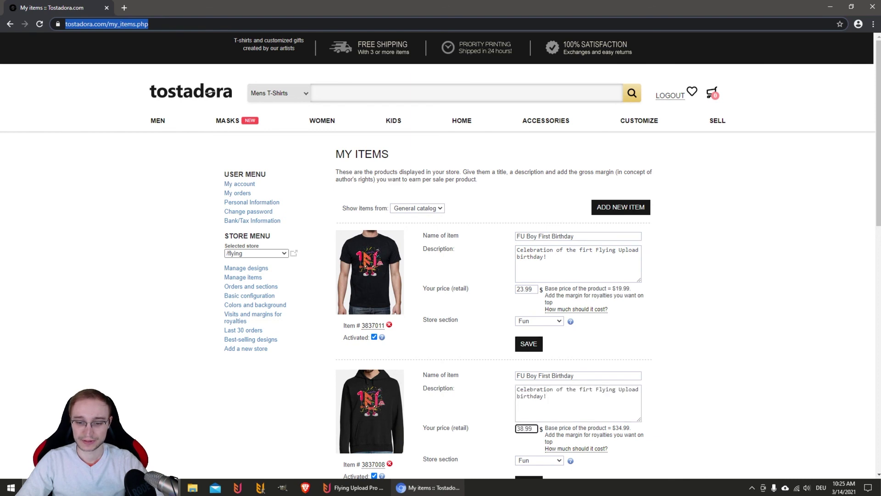
key("Return")
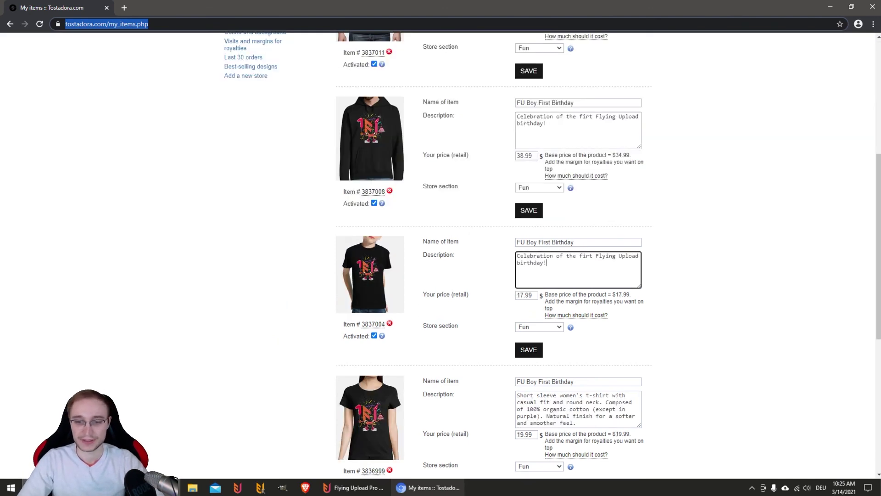
Set the kids' t-shirt's retail price to $21.99 and save the item
key("Tab")
key("BackSpace")
type("21.99")
key("Return")
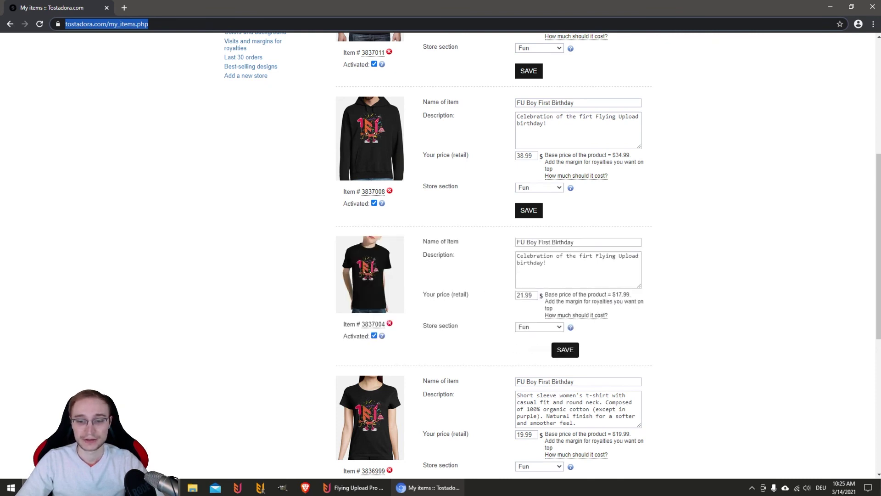
Replace the women's t-shirt description with "Celebration of the firt Flying Upload birthday!", set its retail price to $23.99, and save the item
type("Celebration of the firt Flying Upload birthday!")
key("Tab")
key("BackSpace")
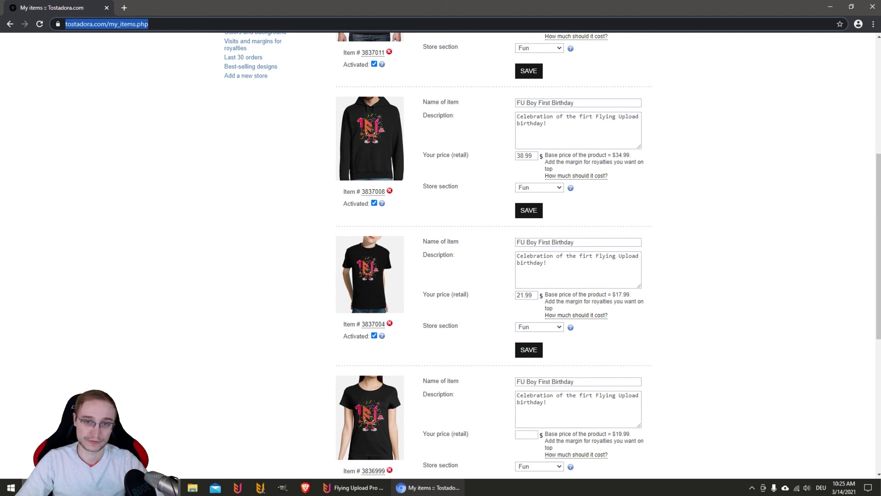
type("23.99")
key("Return")
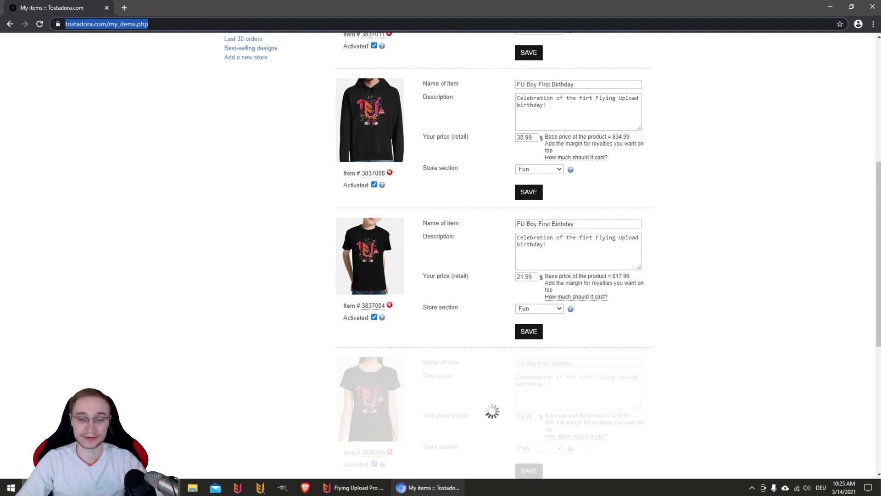